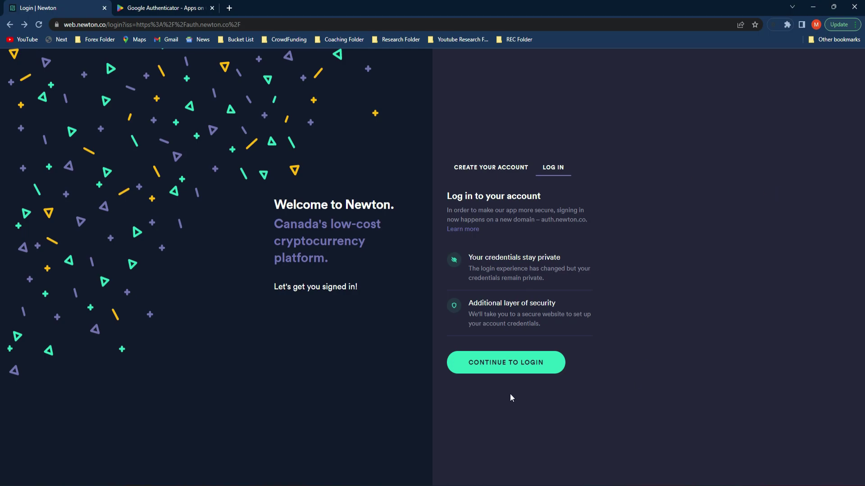
# - Log in to Newton with the account email and autofilled password to reach 'Keep your account safe'
pyautogui.click(513, 361)
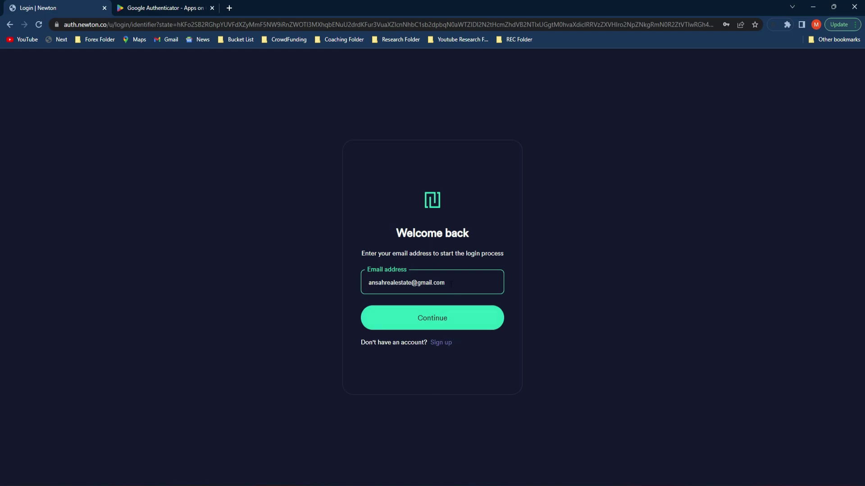
pyautogui.click(460, 326)
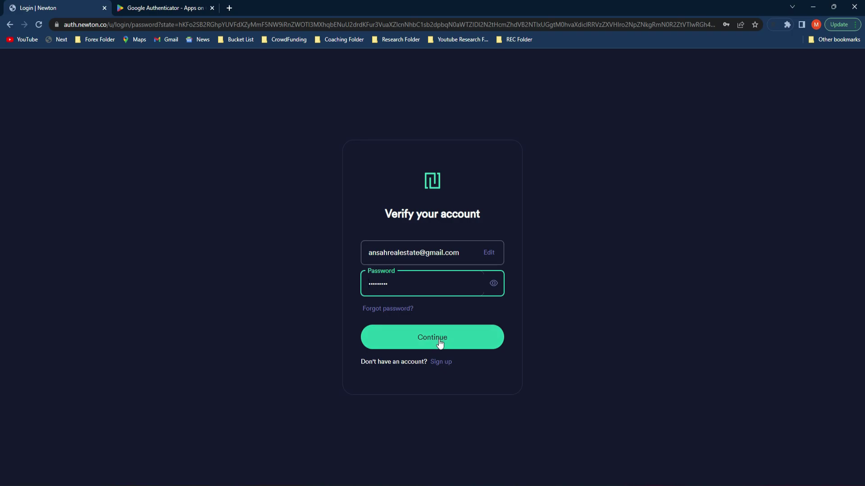
pyautogui.click(440, 343)
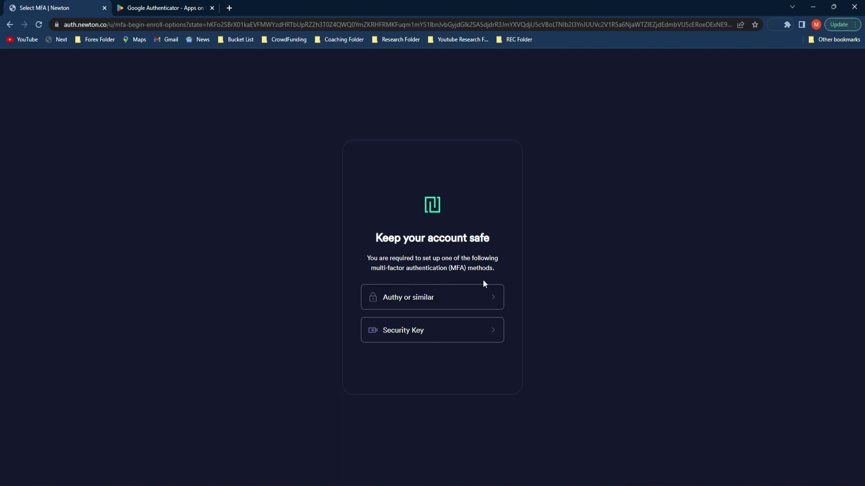
# - Pick 'Authy or similar', reveal the secret key, and copy it with 'Copy code'
pyautogui.click(494, 302)
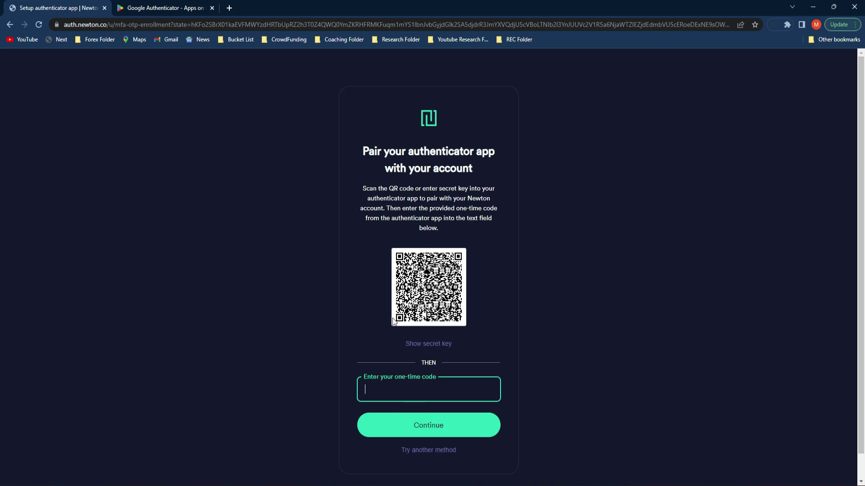
pyautogui.click(429, 345)
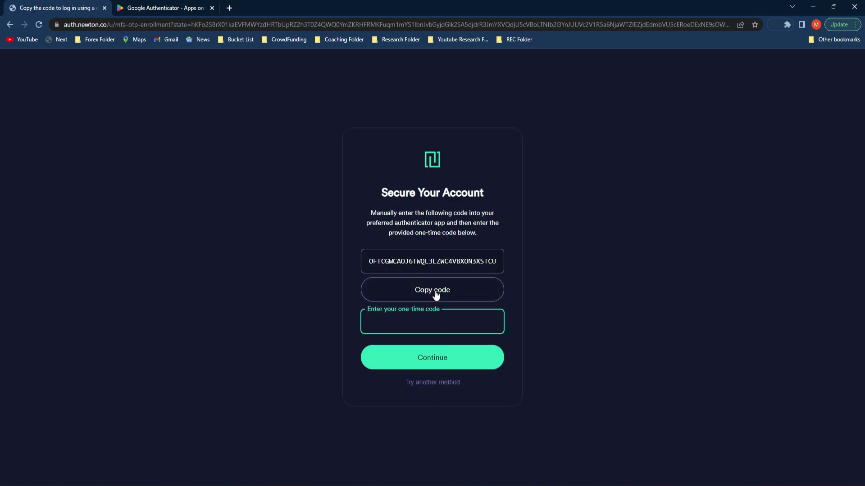
pyautogui.click(9, 24)
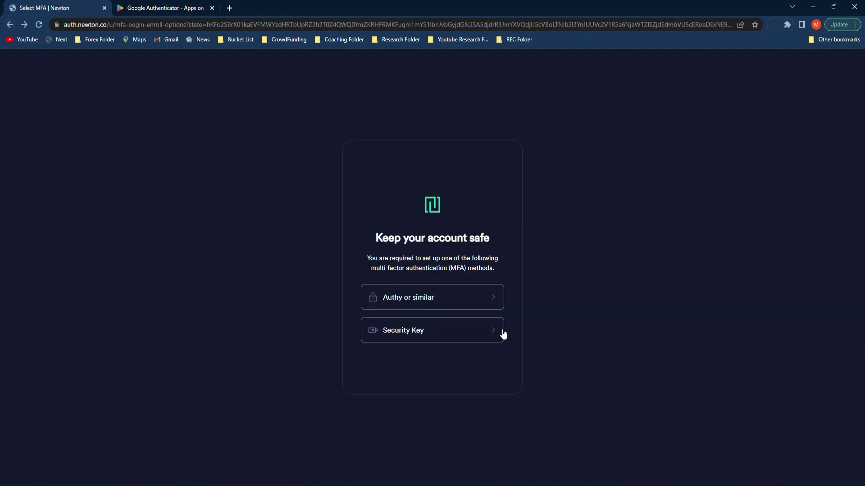
pyautogui.click(497, 301)
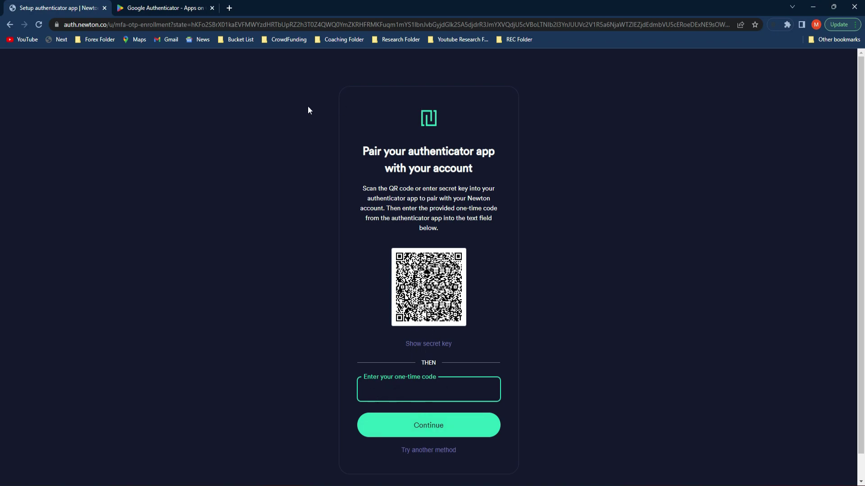
pyautogui.click(422, 345)
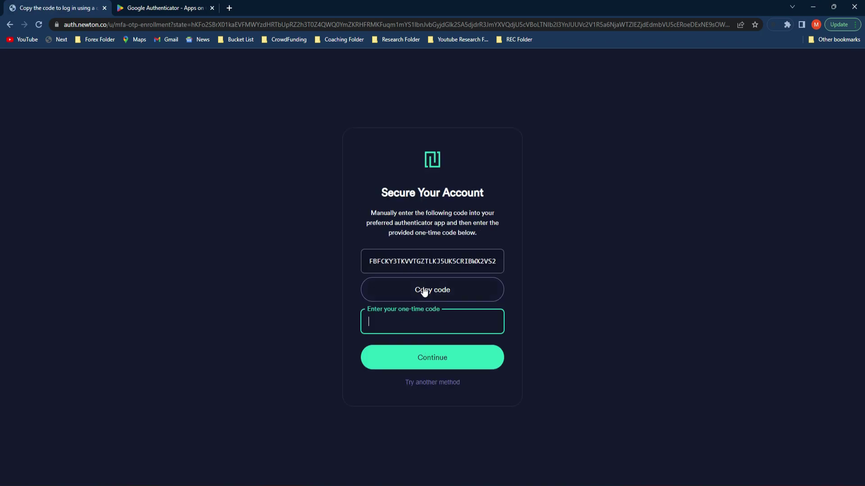
pyautogui.click(426, 292)
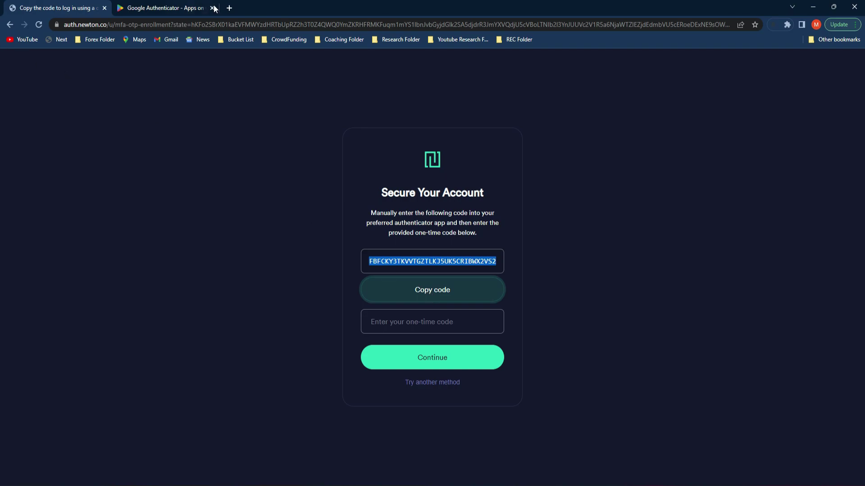
# - On the Google Authenticator Play Store listing, page through screenshots to 'Setup your first account'
pyautogui.click(176, 8)
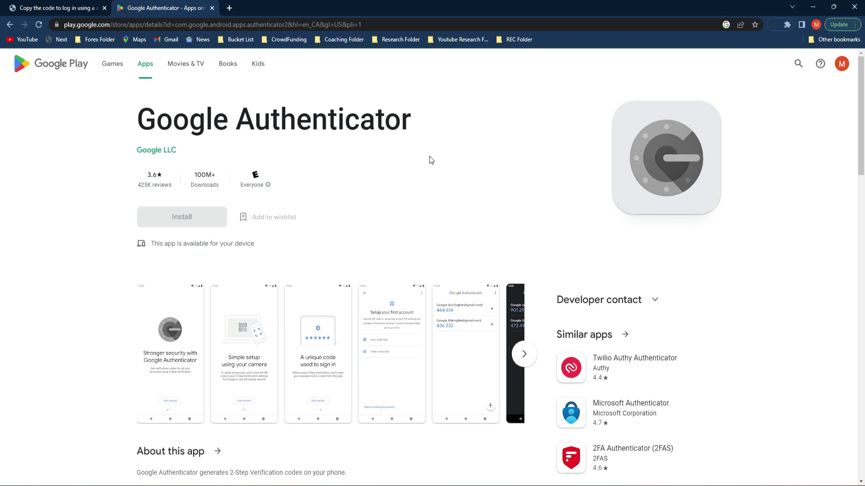
pyautogui.click(175, 338)
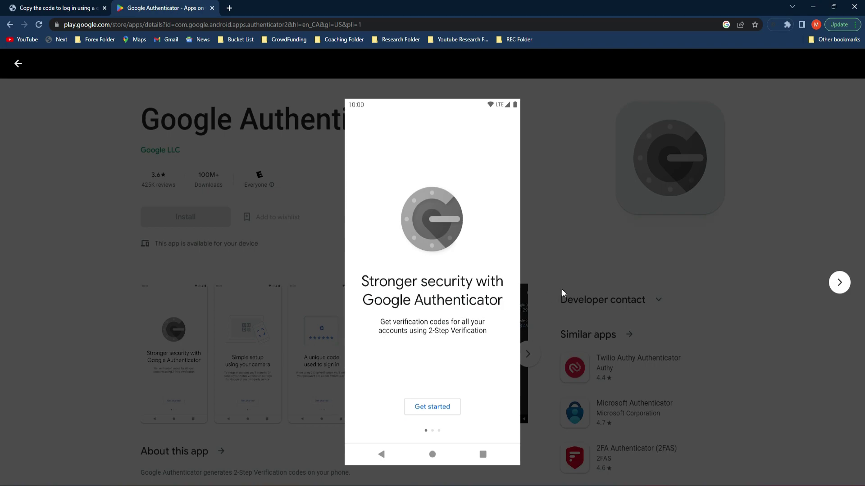
pyautogui.click(840, 284)
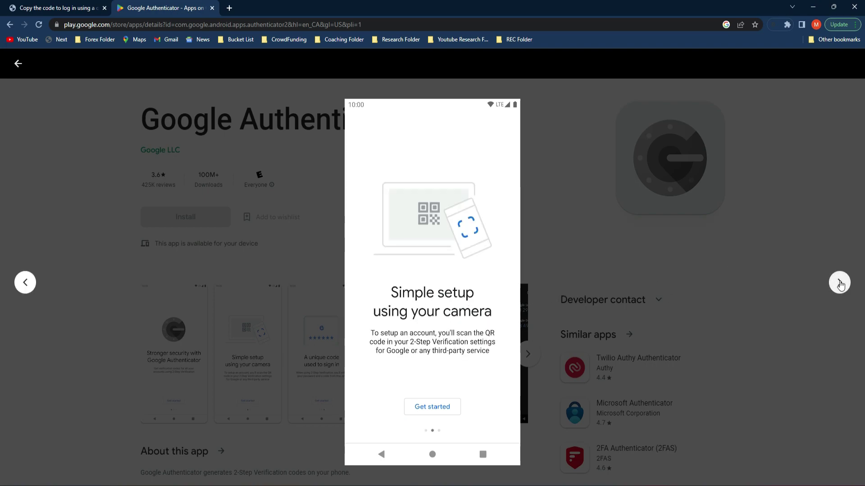
pyautogui.click(840, 283)
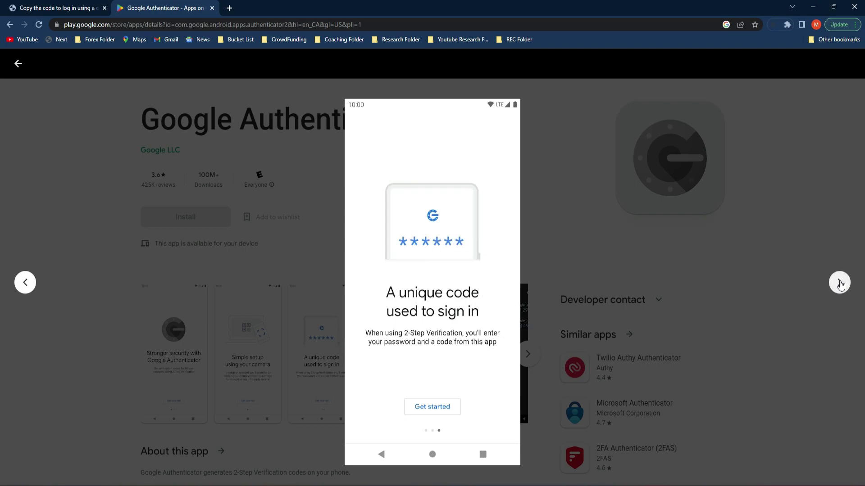
pyautogui.click(839, 283)
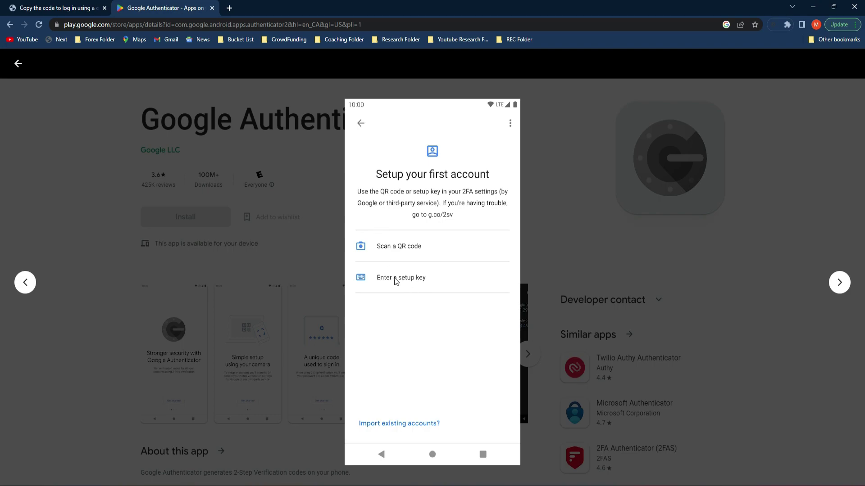
# - Compare Newton's secret-key page against the Authenticator account-setup screenshot
pyautogui.click(67, 7)
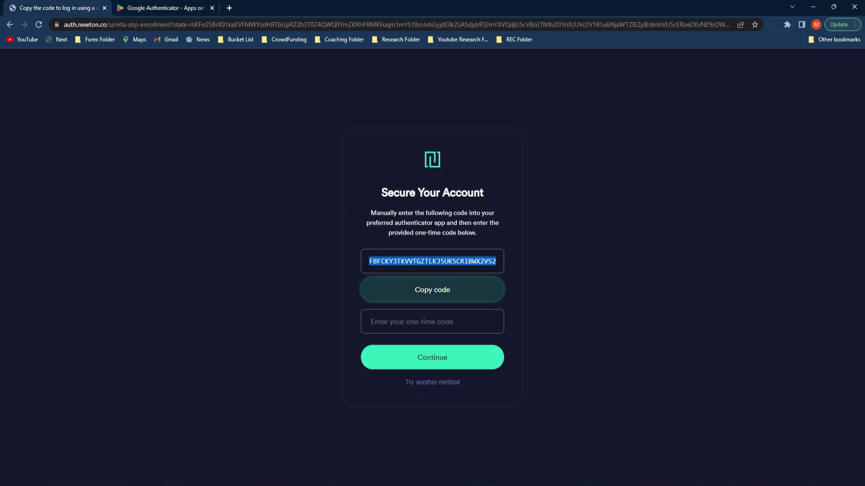
pyautogui.click(149, 9)
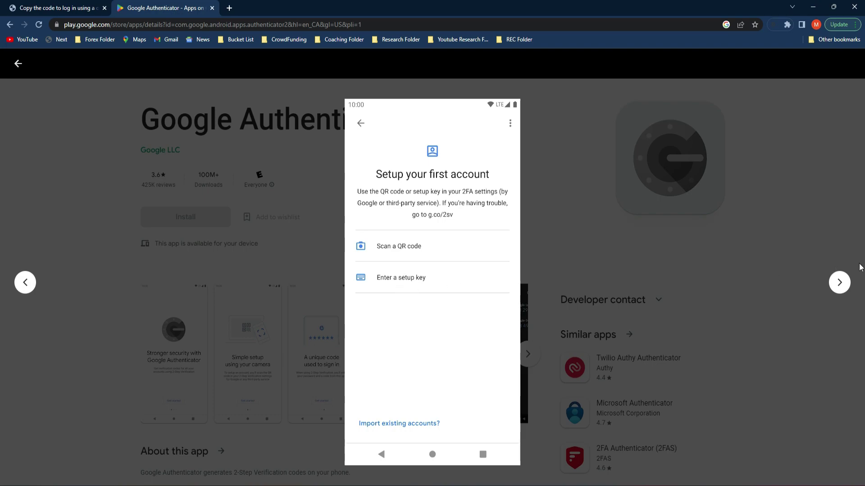
pyautogui.click(839, 282)
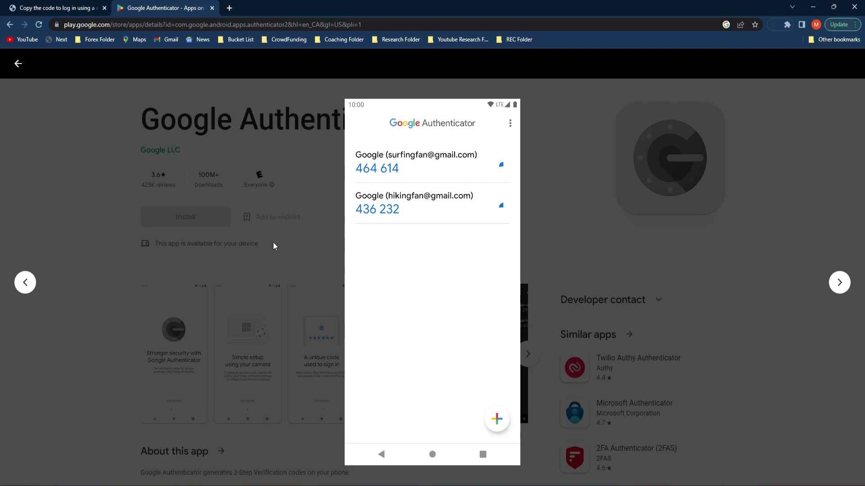
pyautogui.click(25, 284)
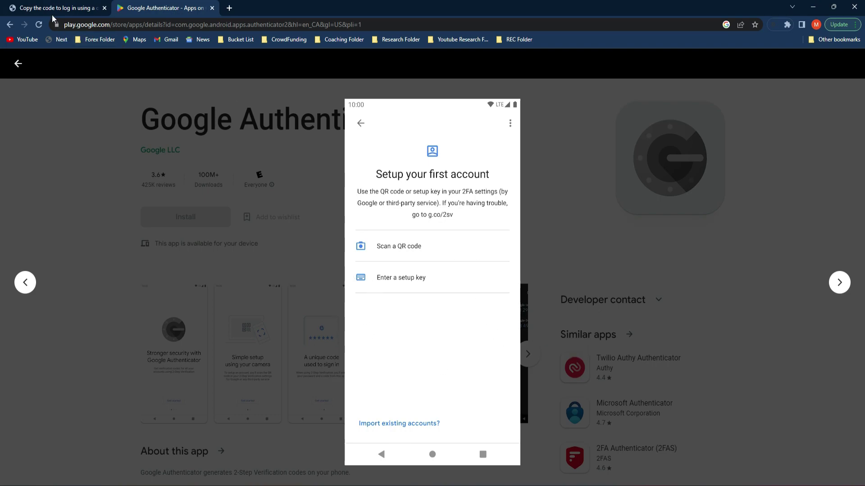
pyautogui.click(30, 13)
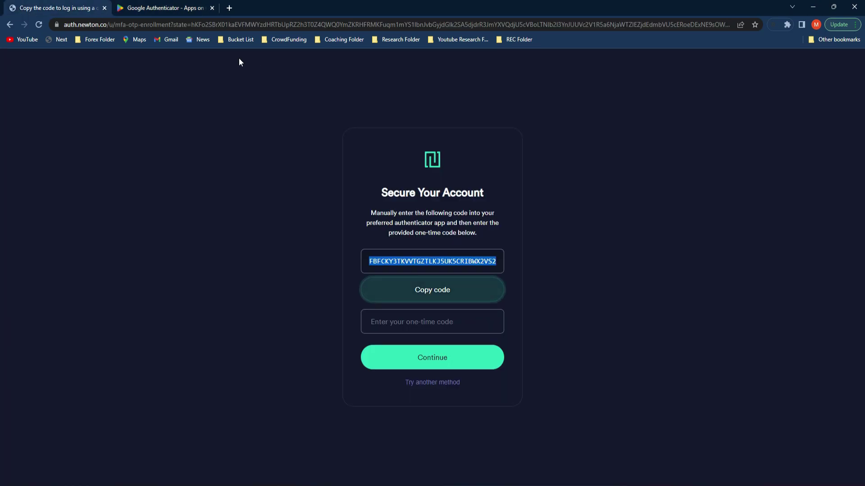
# - View the Authenticator generated-codes screenshot, ending back on Newton's Secure Your Account page
pyautogui.click(155, 9)
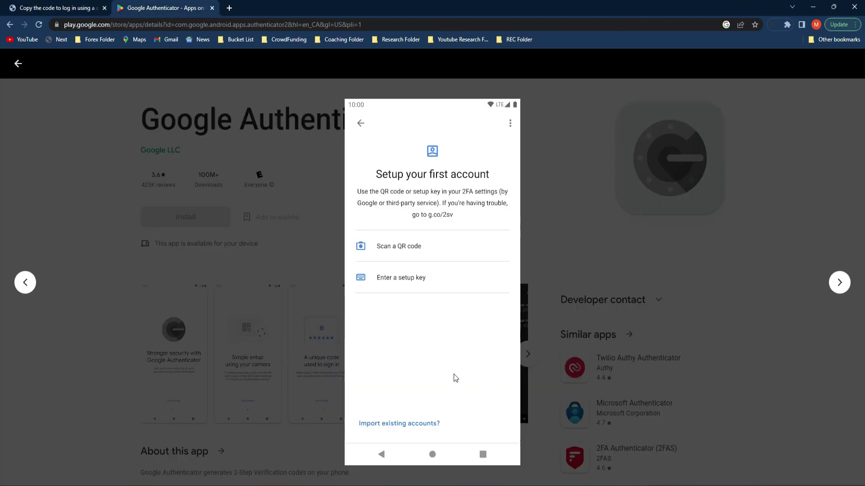
pyautogui.click(846, 286)
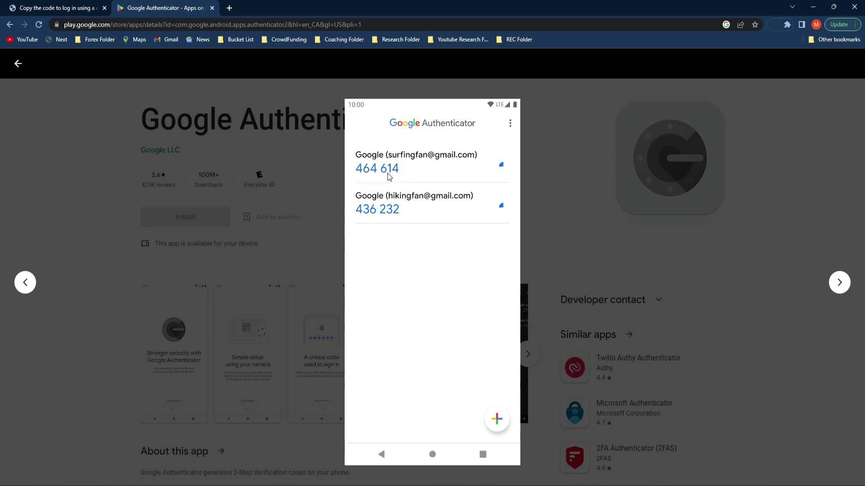
pyautogui.click(57, 6)
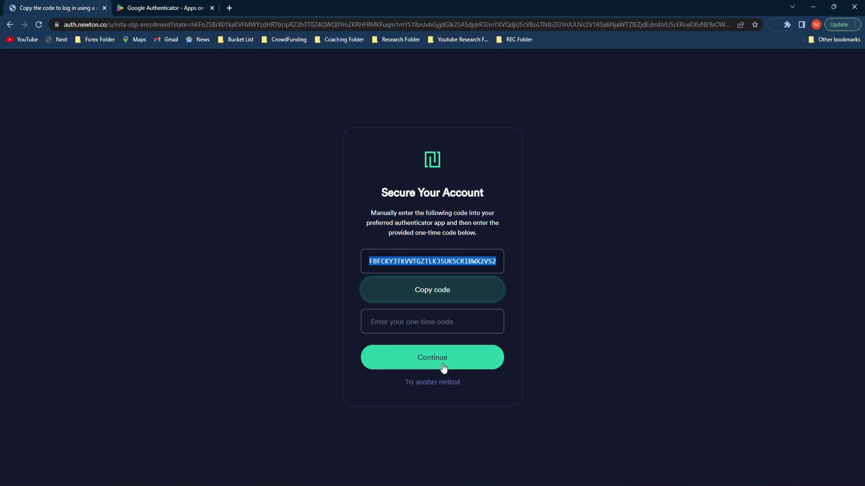
pyautogui.click(165, 8)
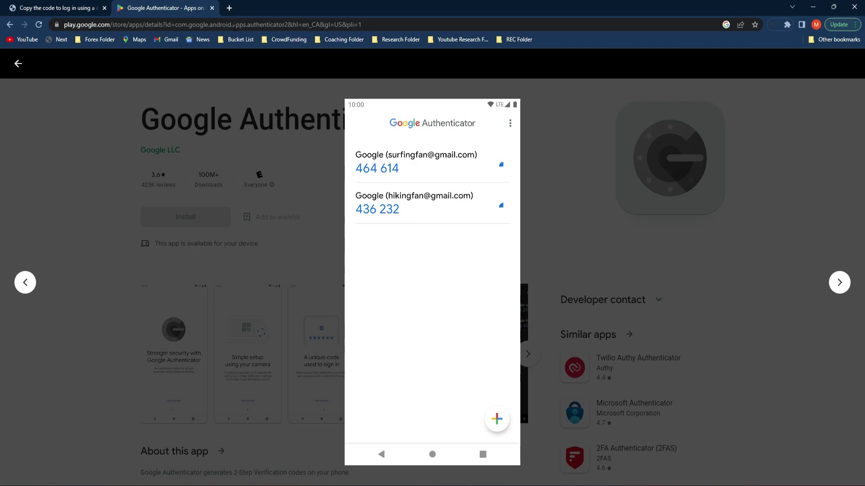
pyautogui.click(33, 8)
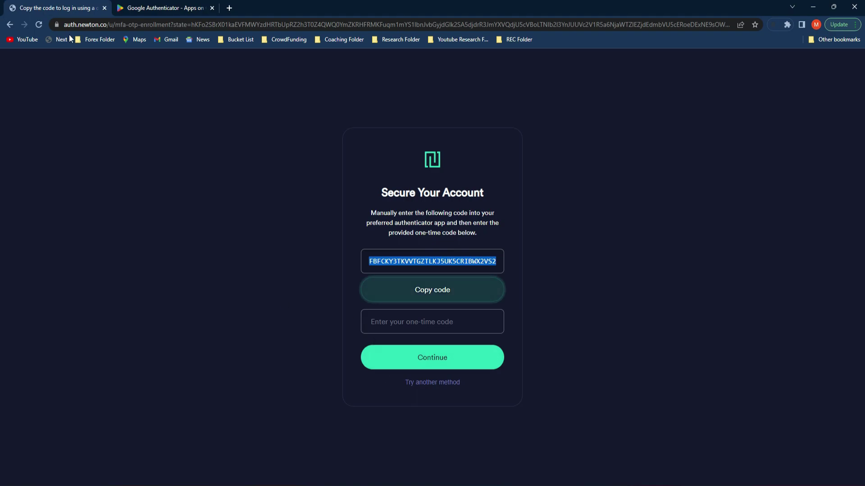
# - Go back to the MFA methods, choose Security Key, and begin with 'Use security key'
pyautogui.click(9, 25)
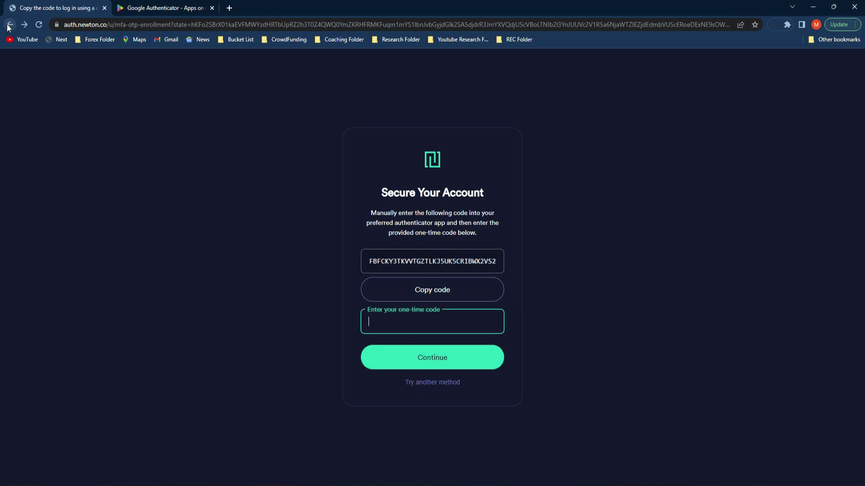
pyautogui.click(14, 25)
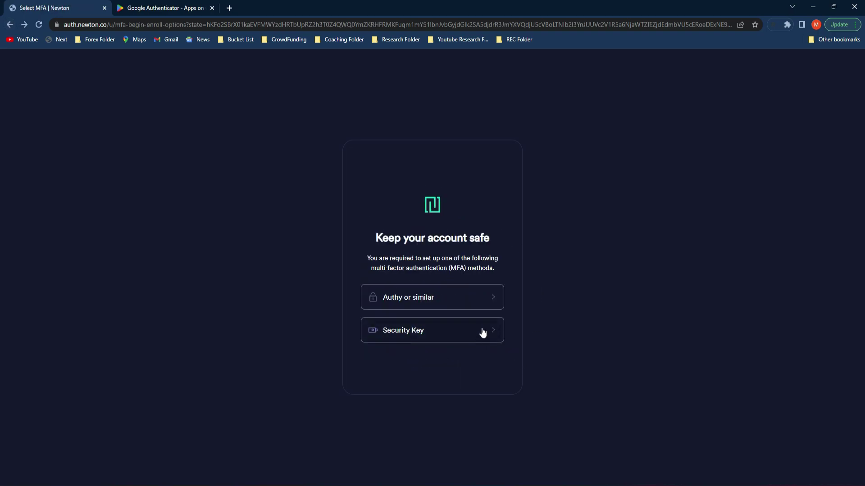
pyautogui.click(492, 333)
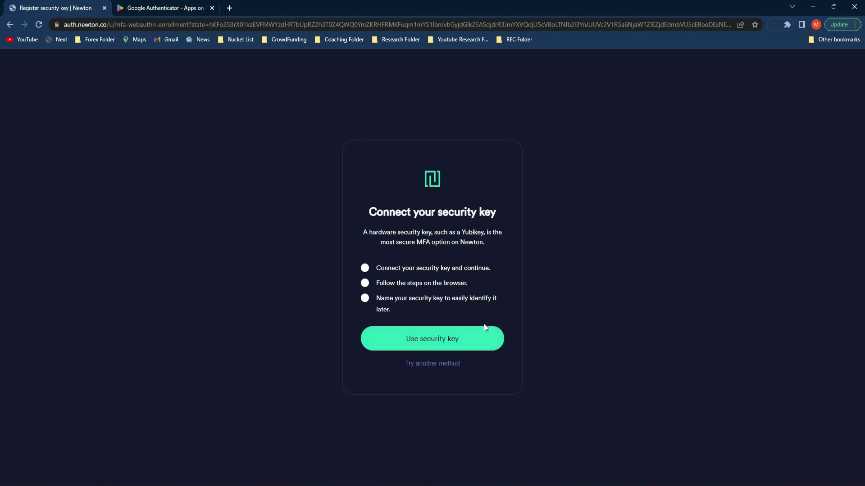
pyautogui.click(486, 339)
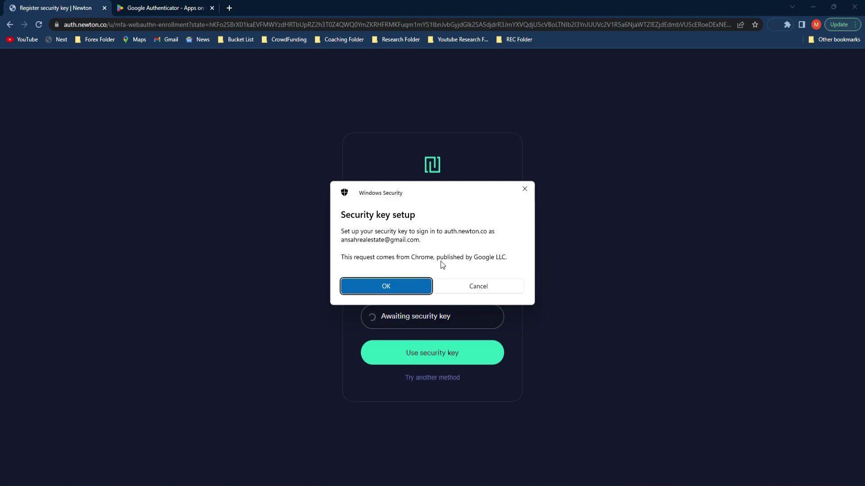
# - Dismiss the Windows security key and Chrome passkey prompts, then go back to the MFA methods
pyautogui.click(407, 284)
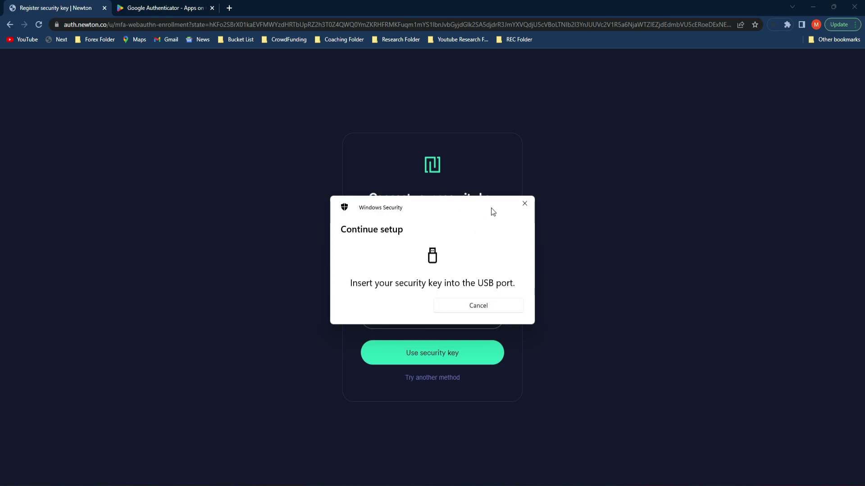
pyautogui.click(525, 204)
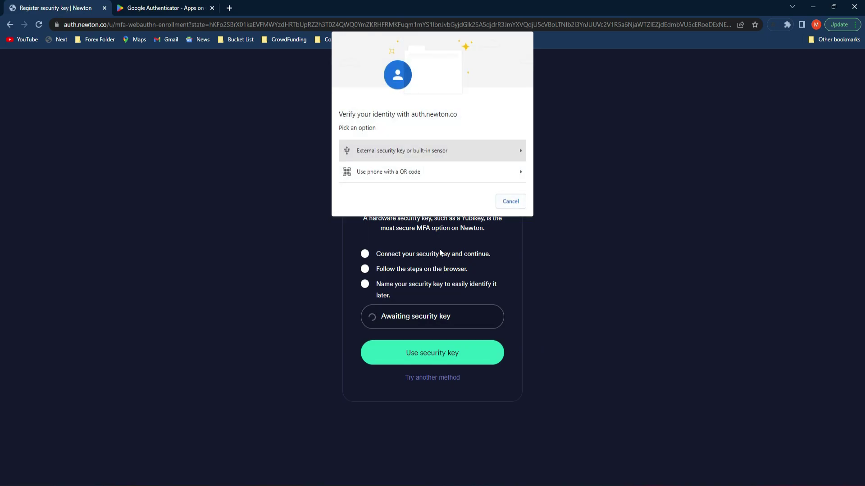
pyautogui.click(513, 203)
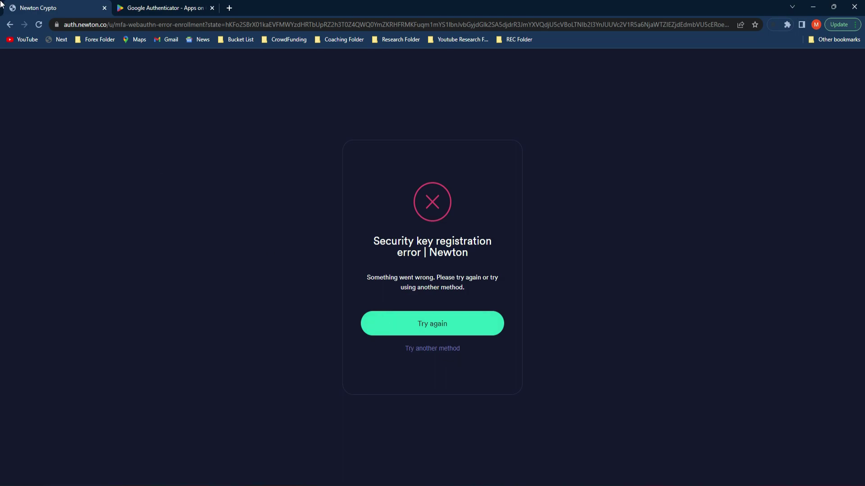
pyautogui.click(10, 25)
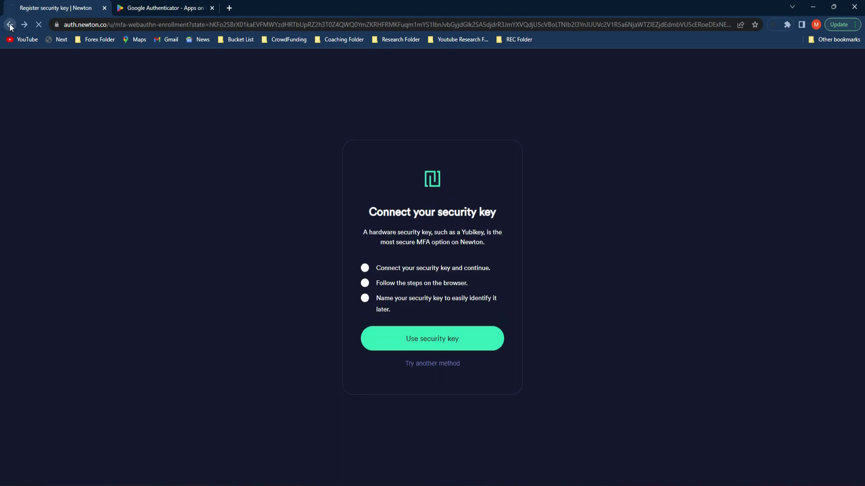
pyautogui.click(10, 25)
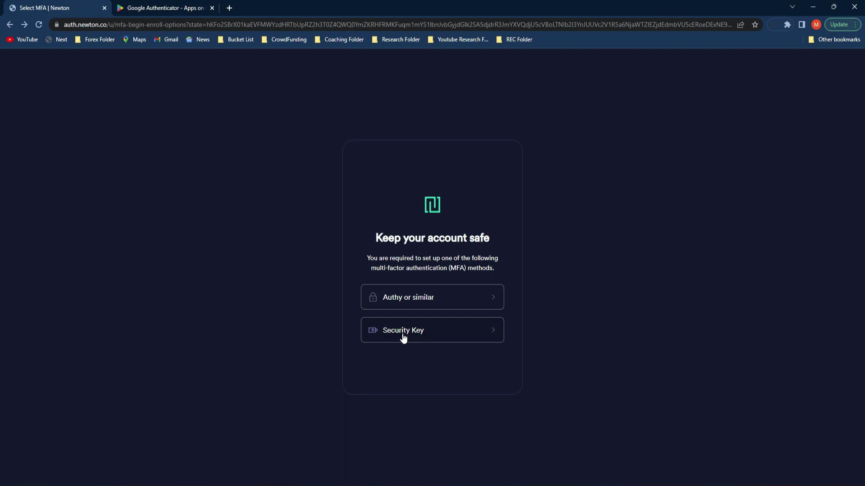